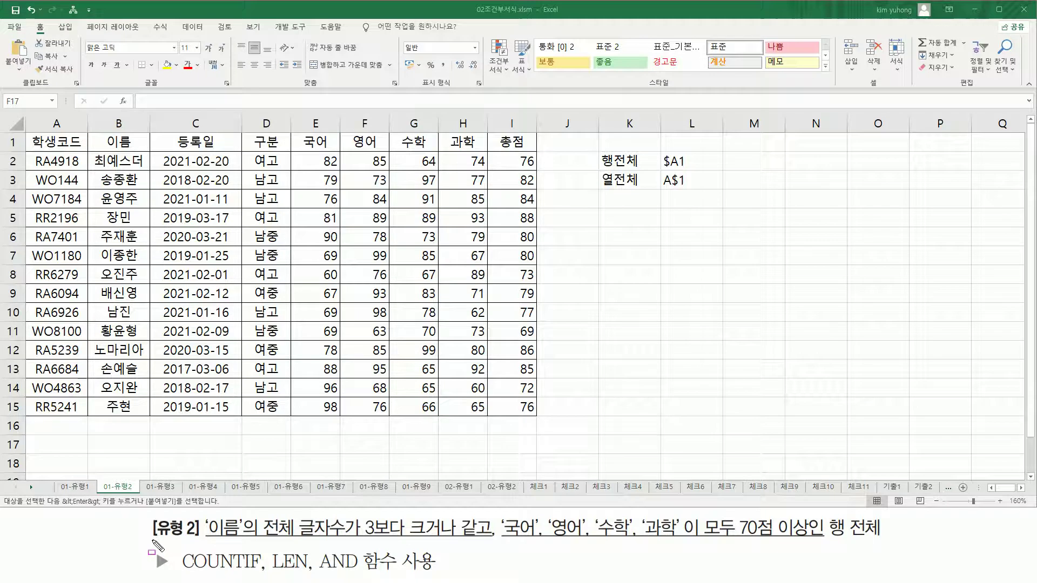
{"action": "mouse_move", "coordinate": [203, 538]}
{"action": "left_mouse_down"}
{"action": "mouse_move", "coordinate": [238, 544]}
{"action": "mouse_move", "coordinate": [243, 518]}
{"action": "left_mouse_up"}
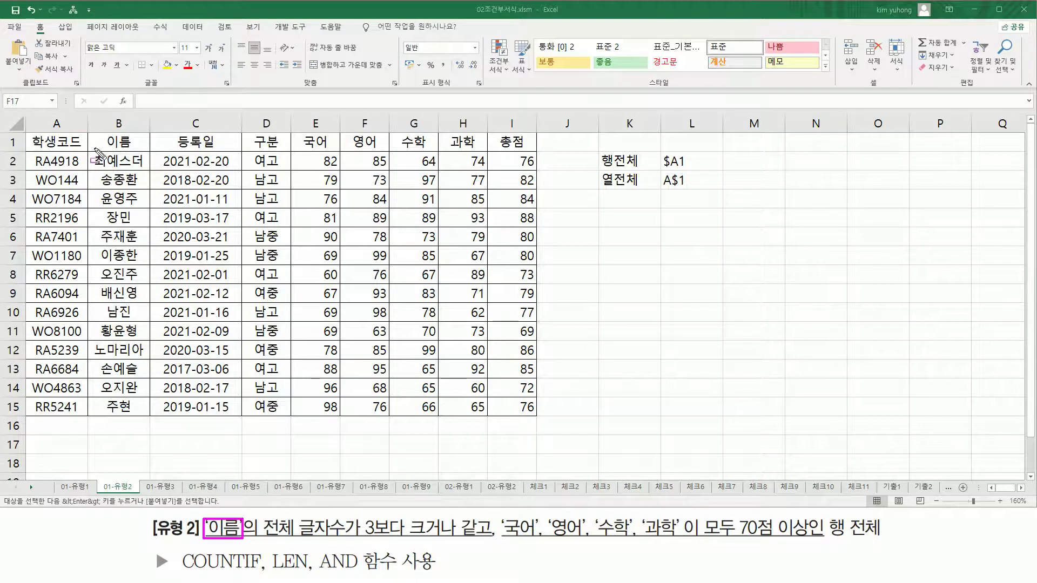
{"action": "mouse_move", "coordinate": [90, 149]}
{"action": "left_mouse_down"}
{"action": "mouse_move", "coordinate": [151, 427]}
{"action": "mouse_move", "coordinate": [150, 417]}
{"action": "left_mouse_up"}
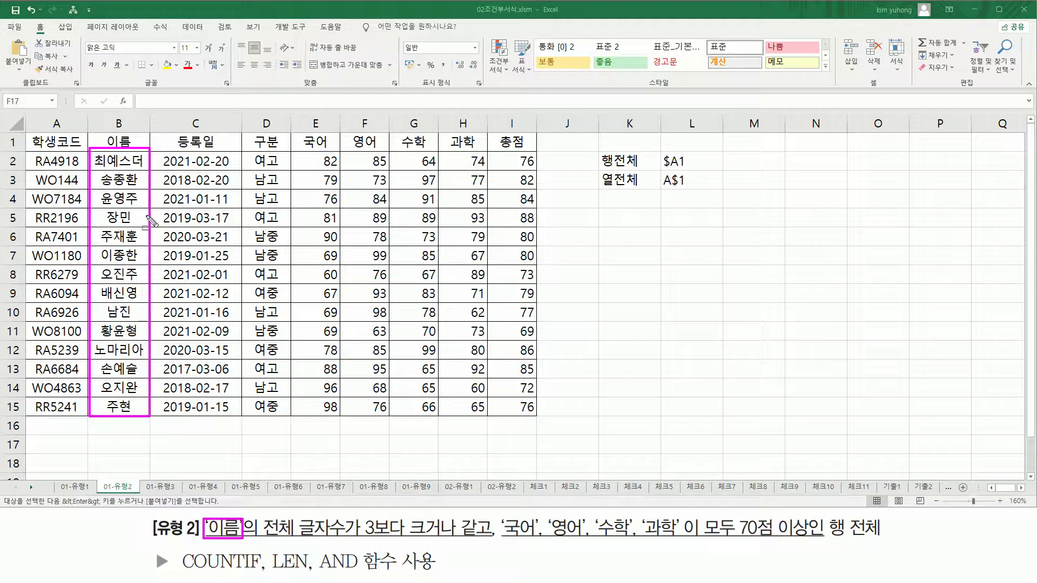
{"action": "left_click_drag", "start_coordinate": [261, 539], "coordinate": [491, 542]}
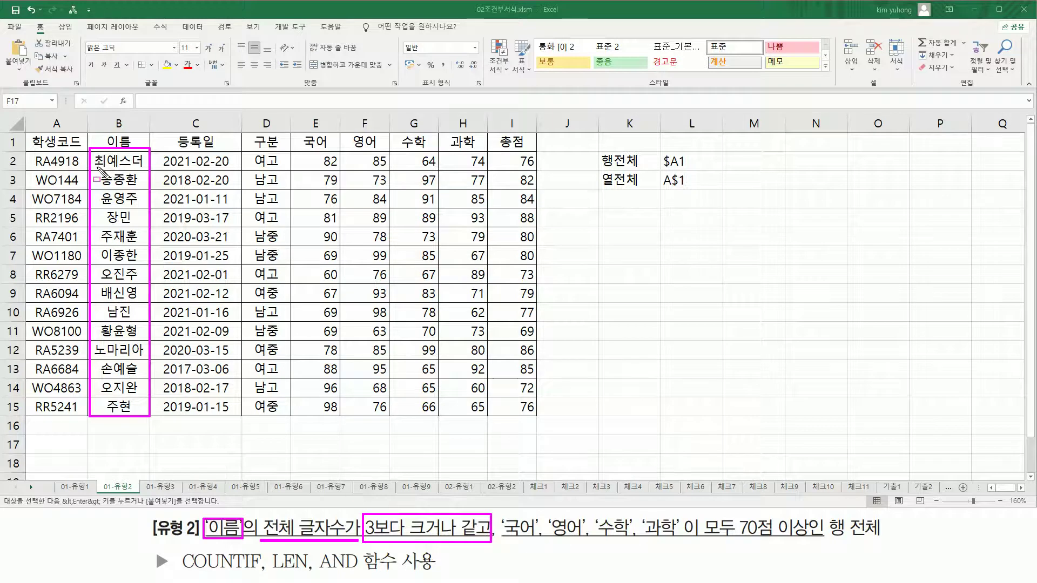
{"action": "mouse_move", "coordinate": [95, 168]}
{"action": "left_mouse_down"}
{"action": "mouse_move", "coordinate": [144, 167]}
{"action": "mouse_move", "coordinate": [138, 187]}
{"action": "left_mouse_up"}
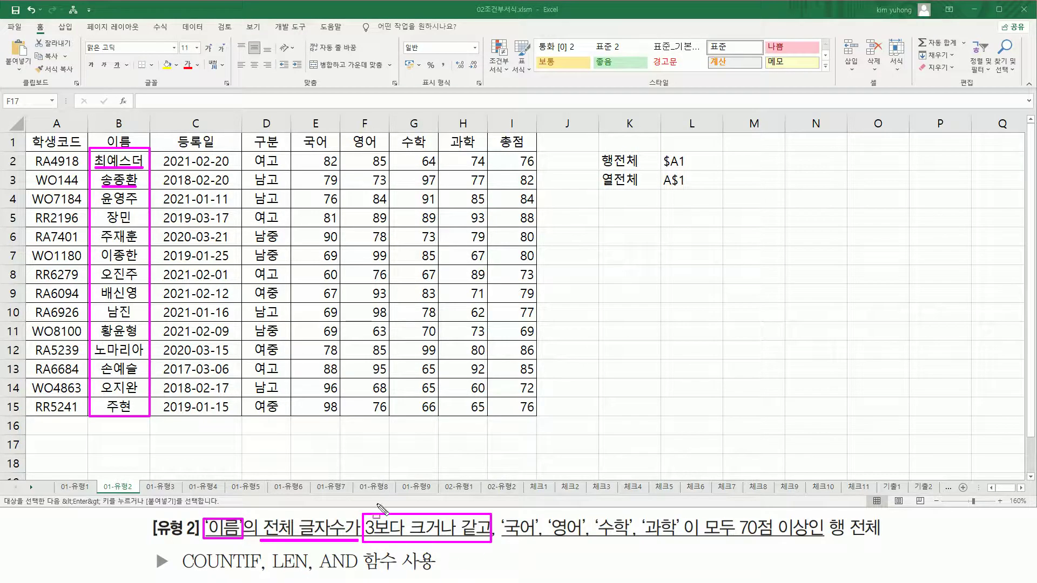
{"action": "left_click_drag", "start_coordinate": [104, 205], "coordinate": [134, 229]}
{"action": "left_click_drag", "start_coordinate": [104, 304], "coordinate": [135, 320]}
{"action": "left_click_drag", "start_coordinate": [104, 397], "coordinate": [132, 417]}
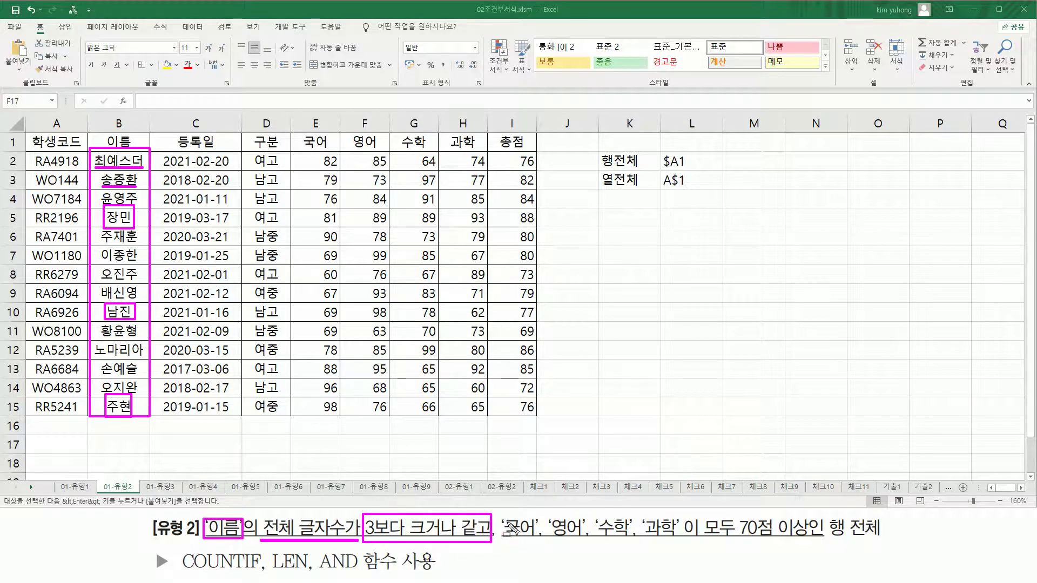
{"action": "left_click_drag", "start_coordinate": [502, 515], "coordinate": [687, 552]}
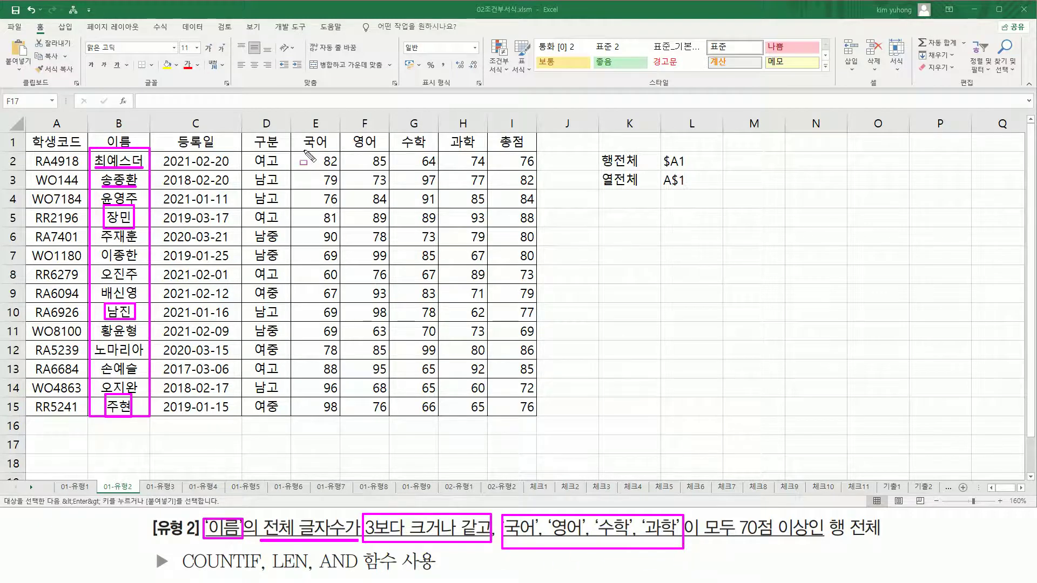
{"action": "left_click_drag", "start_coordinate": [301, 154], "coordinate": [491, 172]}
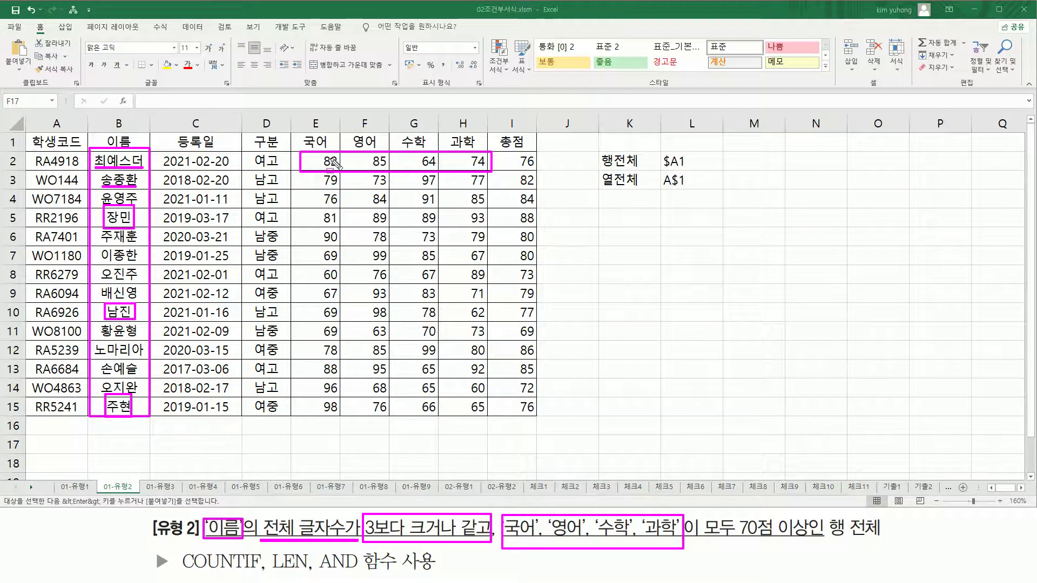
{"action": "left_click_drag", "start_coordinate": [702, 551], "coordinate": [810, 520]}
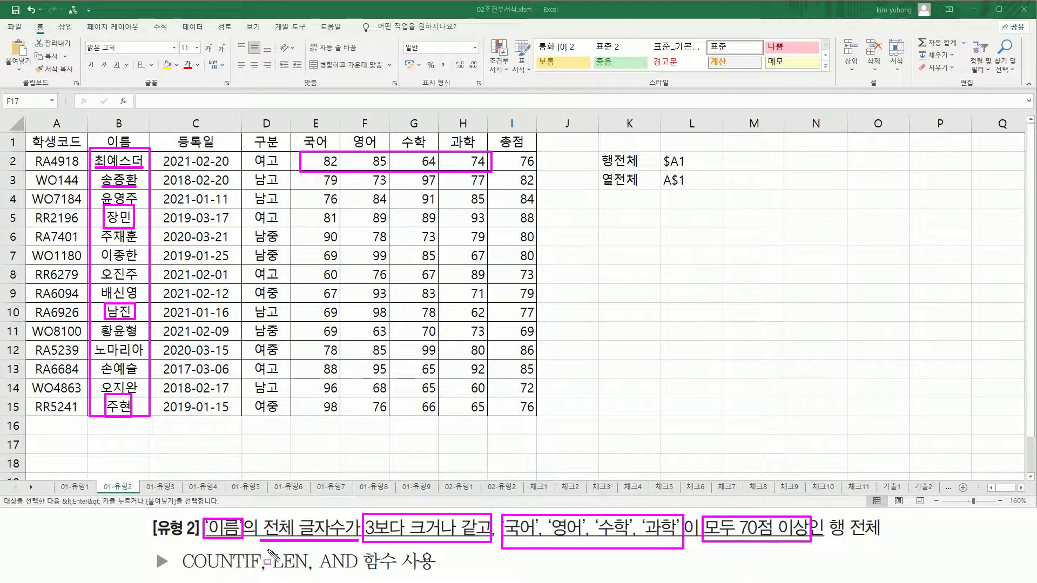
{"action": "left_click_drag", "start_coordinate": [270, 547], "coordinate": [307, 573]}
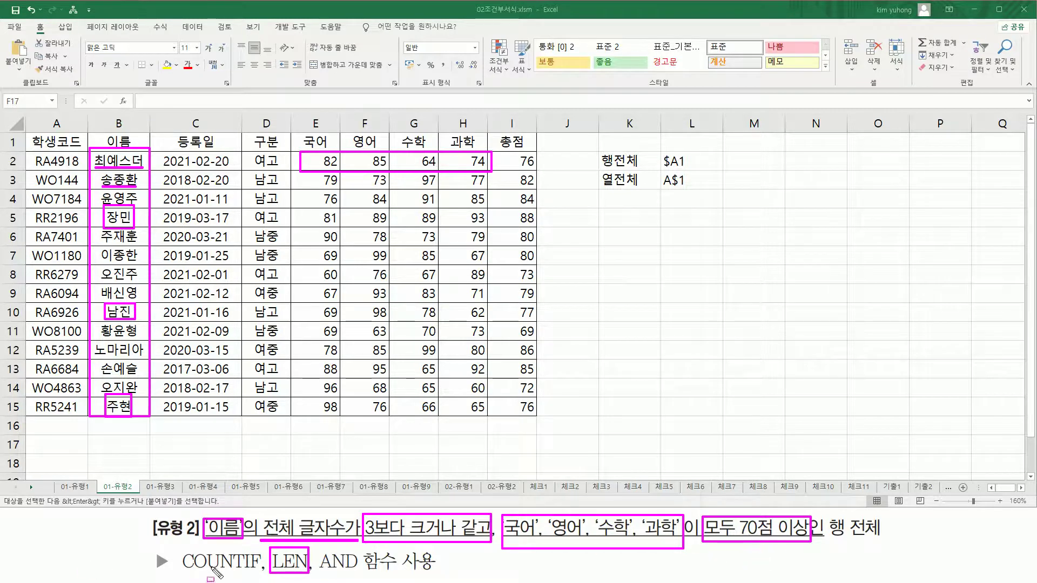
{"action": "left_click_drag", "start_coordinate": [182, 572], "coordinate": [254, 572]}
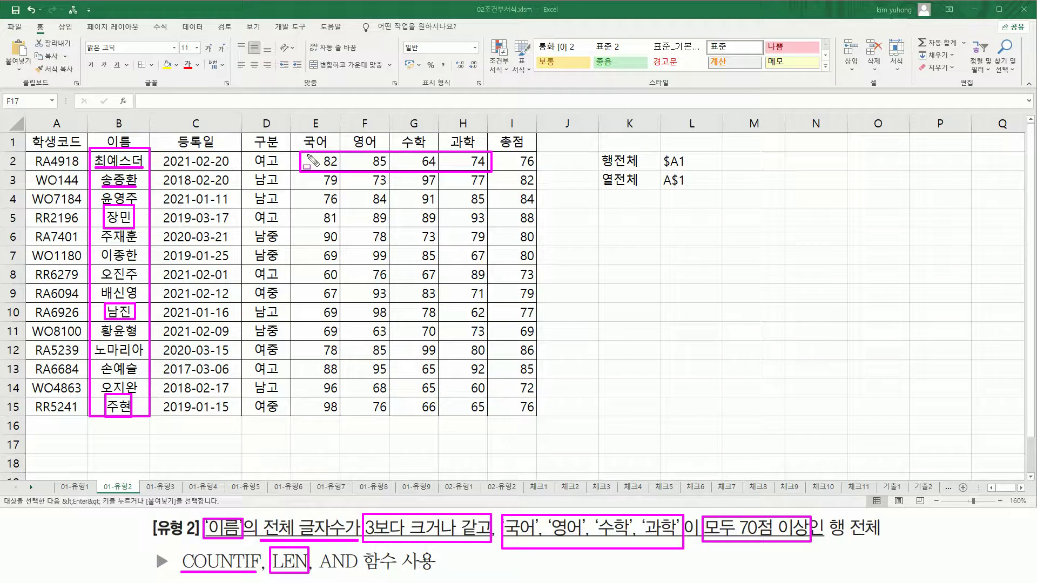
{"action": "mouse_move", "coordinate": [307, 156]}
{"action": "left_mouse_down"}
{"action": "mouse_move", "coordinate": [423, 154]}
{"action": "mouse_move", "coordinate": [492, 169]}
{"action": "left_mouse_up"}
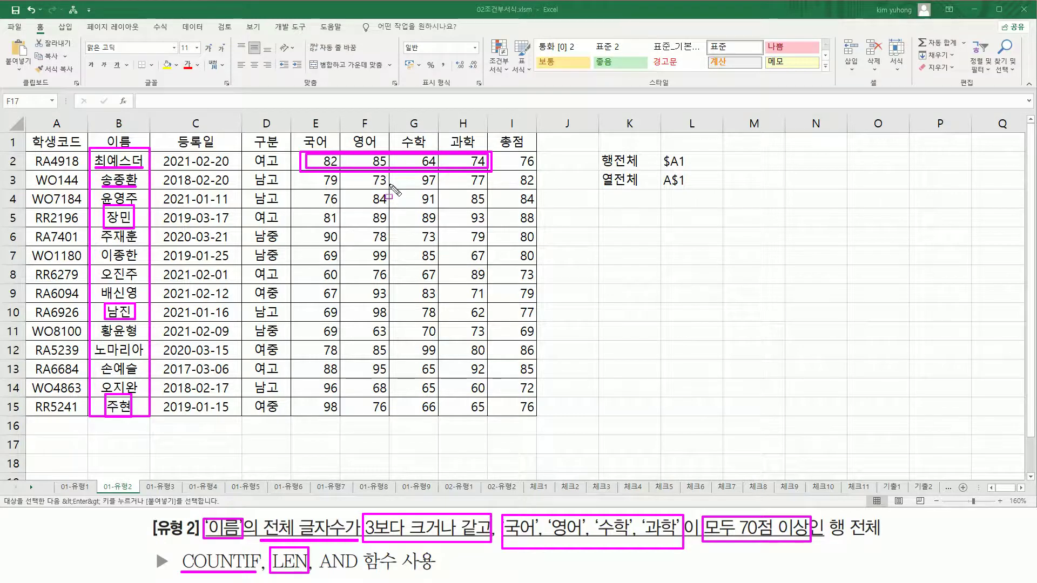
{"action": "left_click_drag", "start_coordinate": [309, 157], "coordinate": [490, 171]}
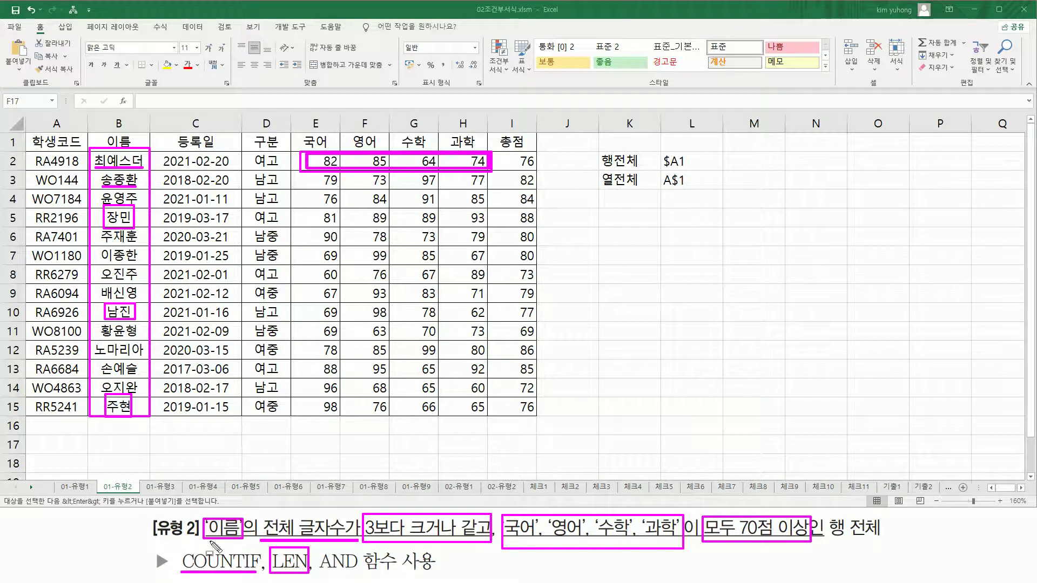
{"action": "mouse_move", "coordinate": [182, 578]}
{"action": "left_mouse_down"}
{"action": "mouse_move", "coordinate": [234, 580]}
{"action": "mouse_move", "coordinate": [275, 565]}
{"action": "mouse_move", "coordinate": [264, 552]}
{"action": "left_mouse_up"}
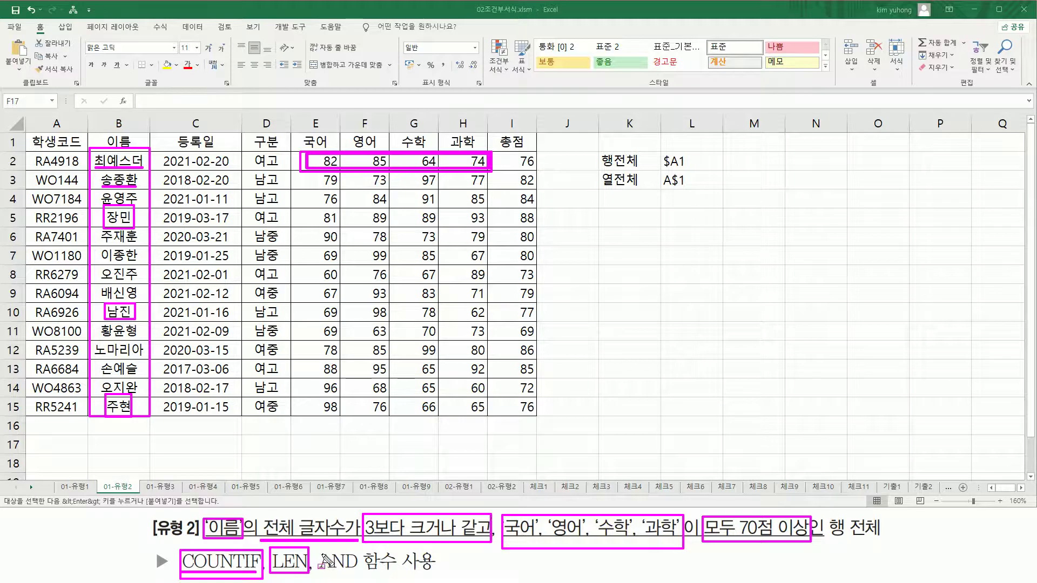
{"action": "mouse_move", "coordinate": [318, 547]}
{"action": "left_mouse_down"}
{"action": "mouse_move", "coordinate": [334, 563]}
{"action": "mouse_move", "coordinate": [399, 575]}
{"action": "left_mouse_up"}
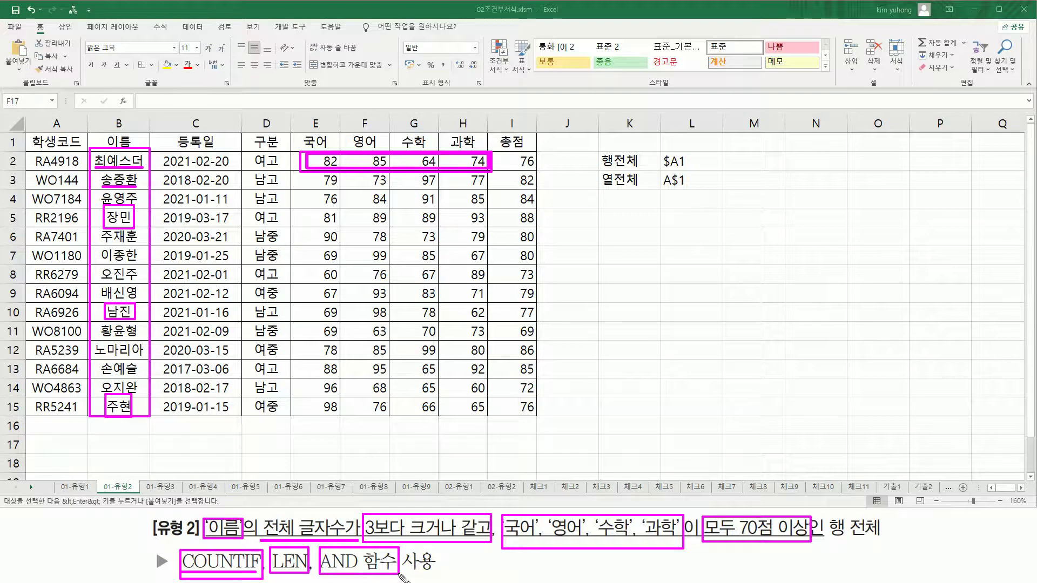
{"action": "key", "text": "Escape"}
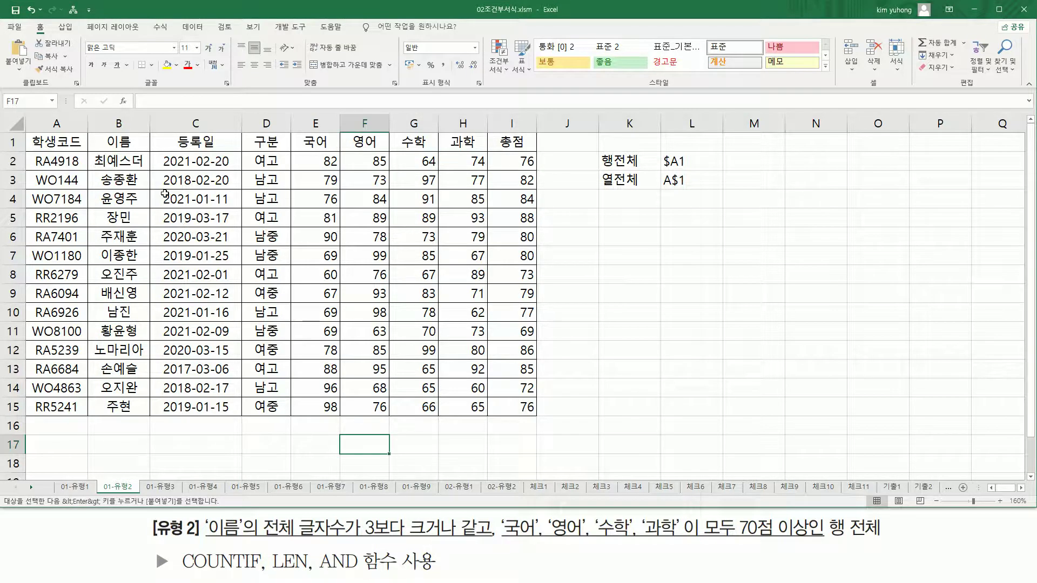
Create a new conditional formatting rule for A2:I15 that uses a formula to determine which cells to format.
{"action": "left_click", "coordinate": [38, 164]}
{"action": "left_click_drag", "start_coordinate": [48, 161], "coordinate": [509, 407]}
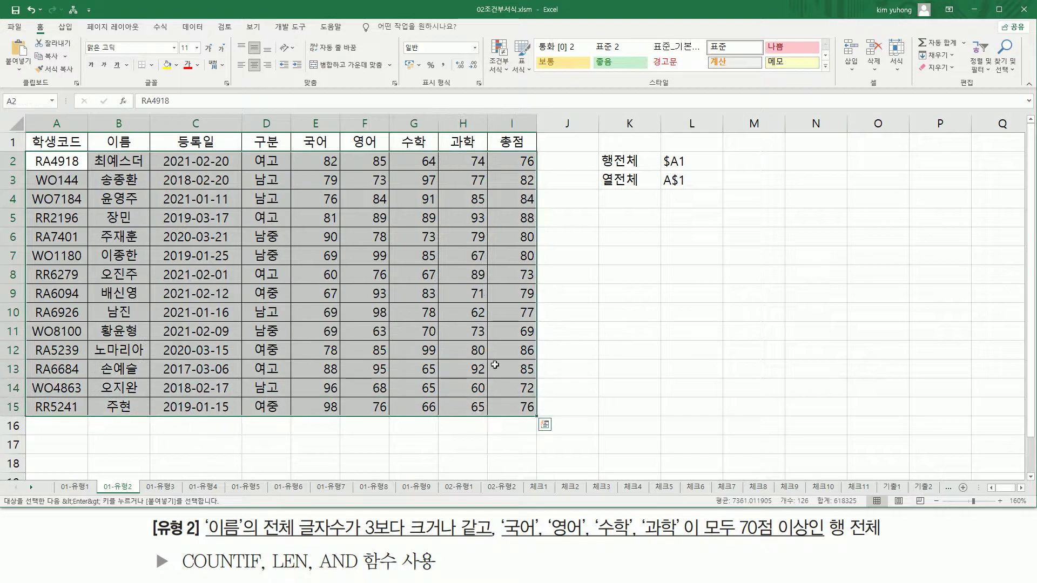
{"action": "left_click", "coordinate": [502, 70]}
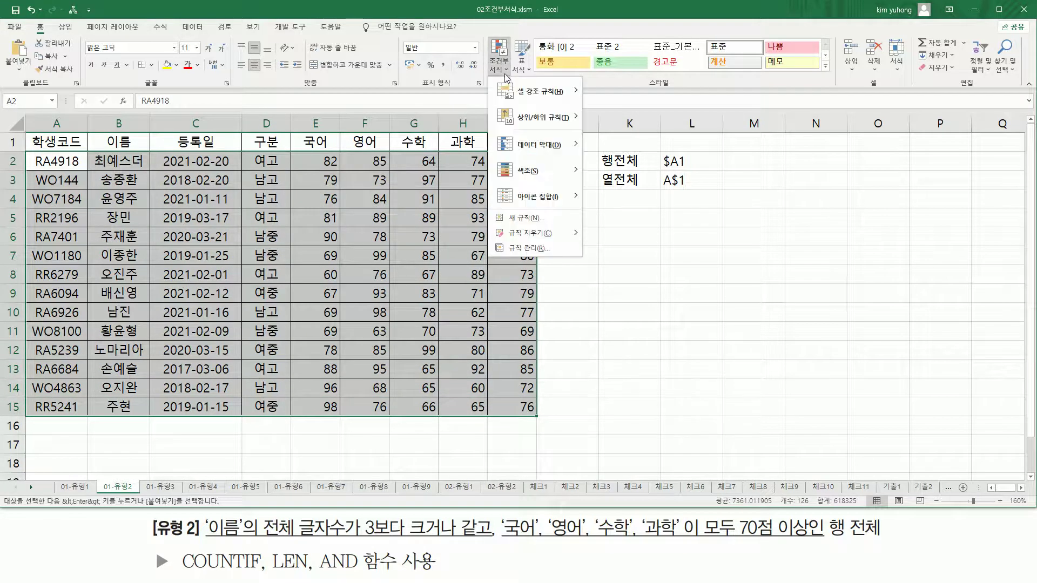
{"action": "left_click", "coordinate": [516, 222]}
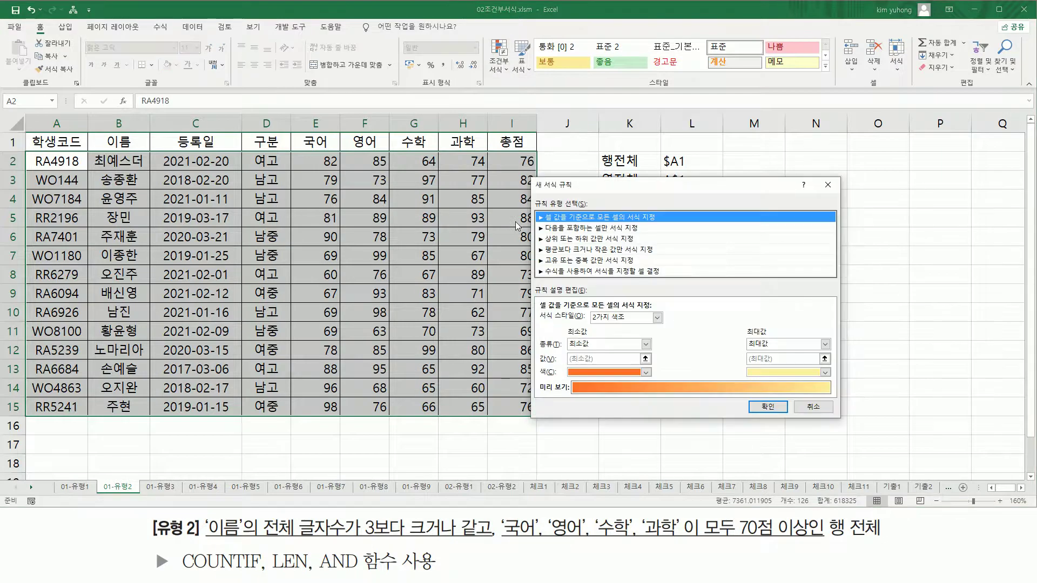
{"action": "left_click_drag", "start_coordinate": [536, 190], "coordinate": [573, 190]}
{"action": "mouse_move", "coordinate": [534, 197]}
{"action": "left_mouse_down"}
{"action": "mouse_move", "coordinate": [556, 210]}
{"action": "mouse_move", "coordinate": [595, 210]}
{"action": "left_mouse_up"}
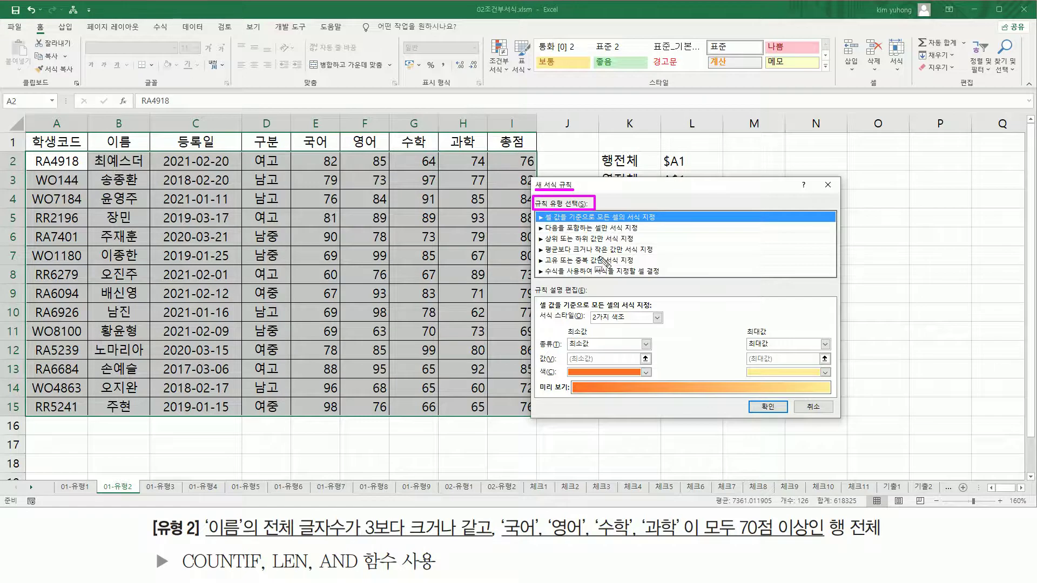
{"action": "mouse_move", "coordinate": [538, 264]}
{"action": "left_mouse_down"}
{"action": "mouse_move", "coordinate": [546, 277]}
{"action": "mouse_move", "coordinate": [665, 277]}
{"action": "left_mouse_up"}
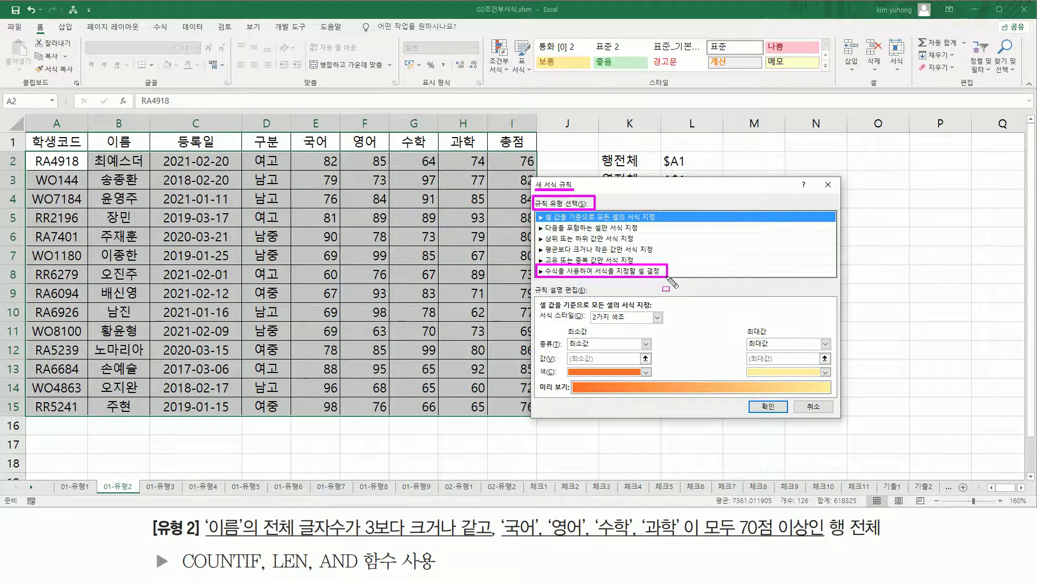
{"action": "left_click", "coordinate": [639, 276]}
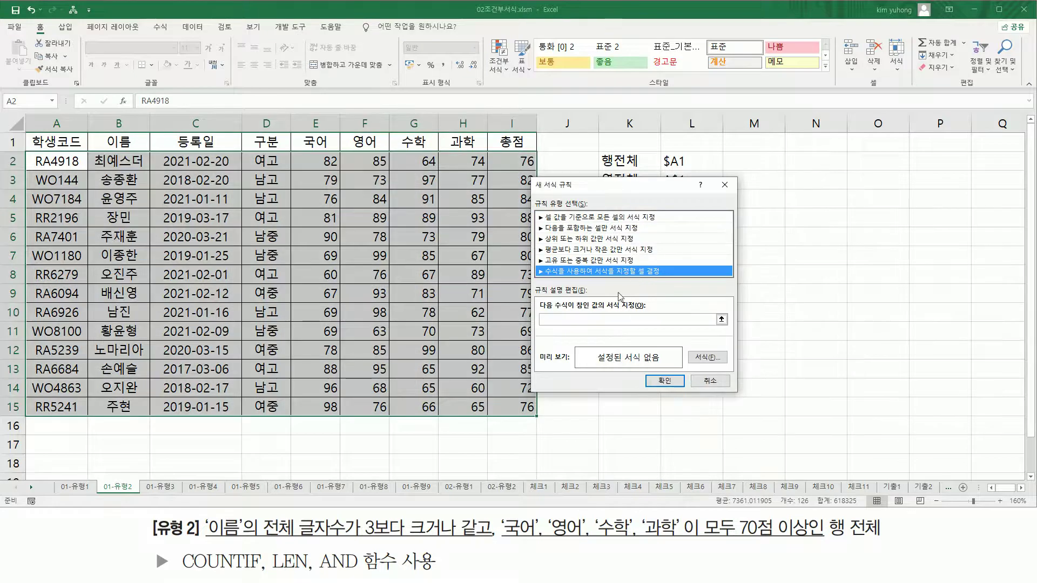
Begin the rule formula with =AND(LEN($B2)>=3, COUNTIF(, keeping only column B absolute for the name reference.
{"action": "left_click", "coordinate": [565, 321]}
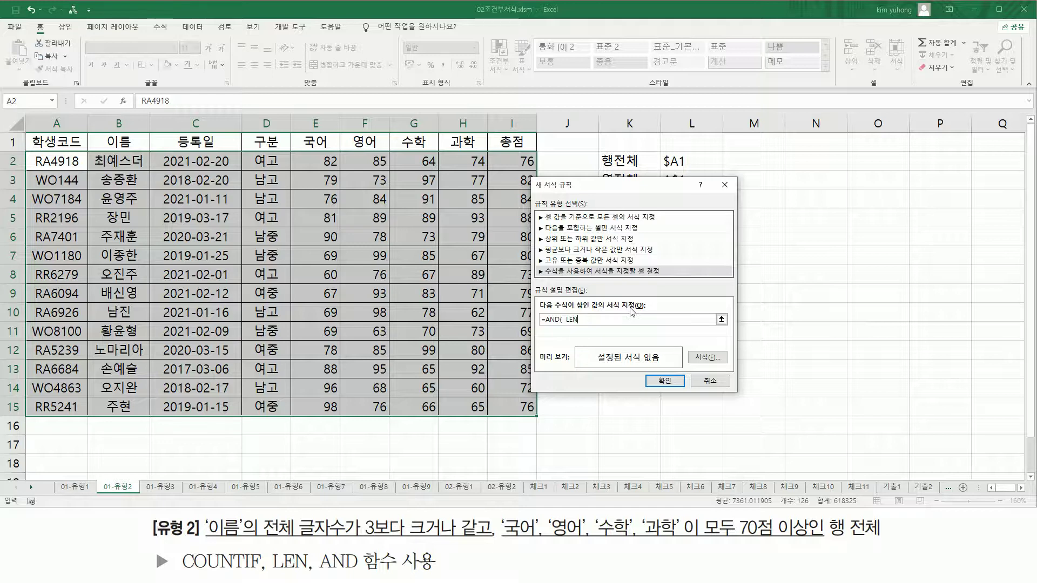
{"action": "type", "text": "("}
{"action": "left_click", "coordinate": [115, 159]}
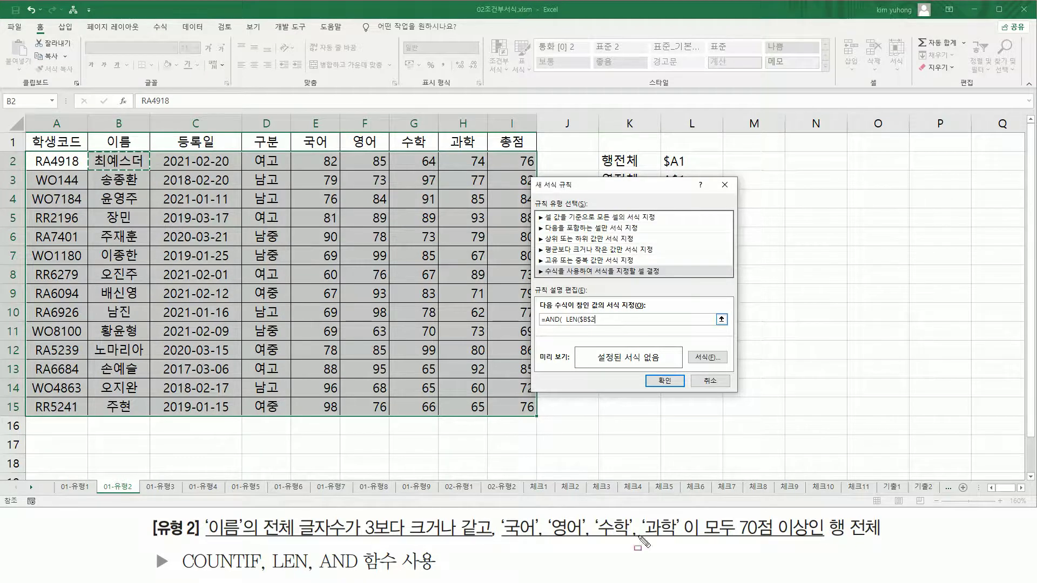
{"action": "left_click_drag", "start_coordinate": [826, 513], "coordinate": [885, 543]}
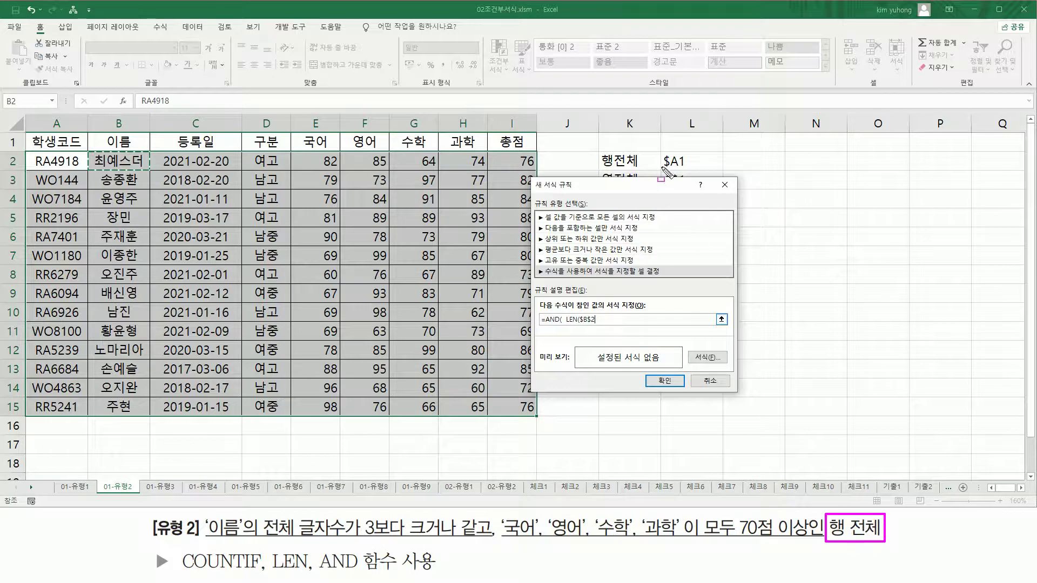
{"action": "left_click_drag", "start_coordinate": [660, 171], "coordinate": [690, 162]}
{"action": "key", "text": "Escape"}
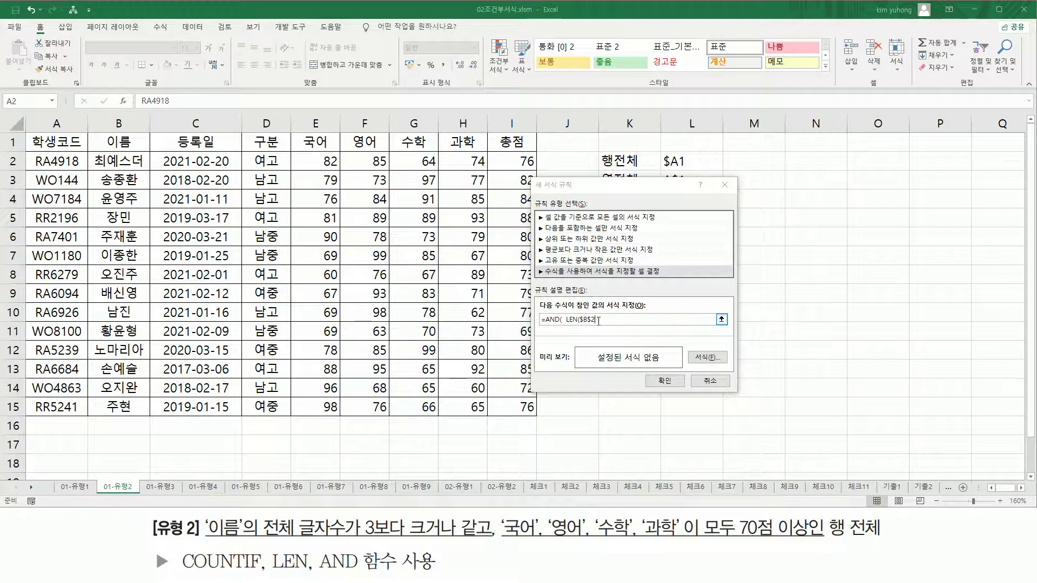
{"action": "left_click", "coordinate": [594, 192]}
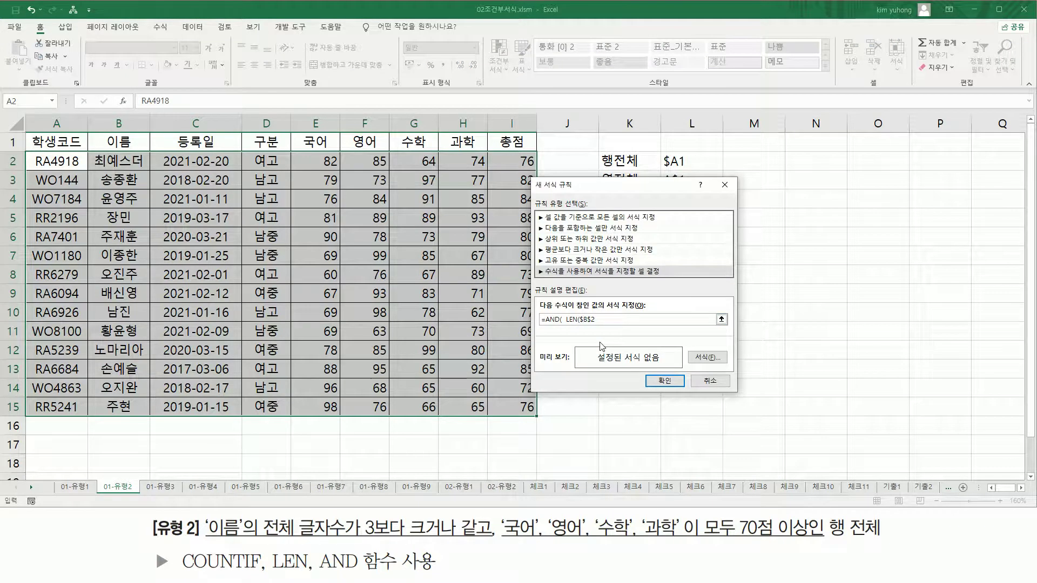
{"action": "key", "text": "F4"}
{"action": "type", "text": ")>=3  ,   COUNTIF("}
Extend the rule formula with the score condition COUNTIF($E2:$H2,">=70")=4, fixing only the columns of the range.
{"action": "left_click_drag", "start_coordinate": [315, 161], "coordinate": [463, 159]}
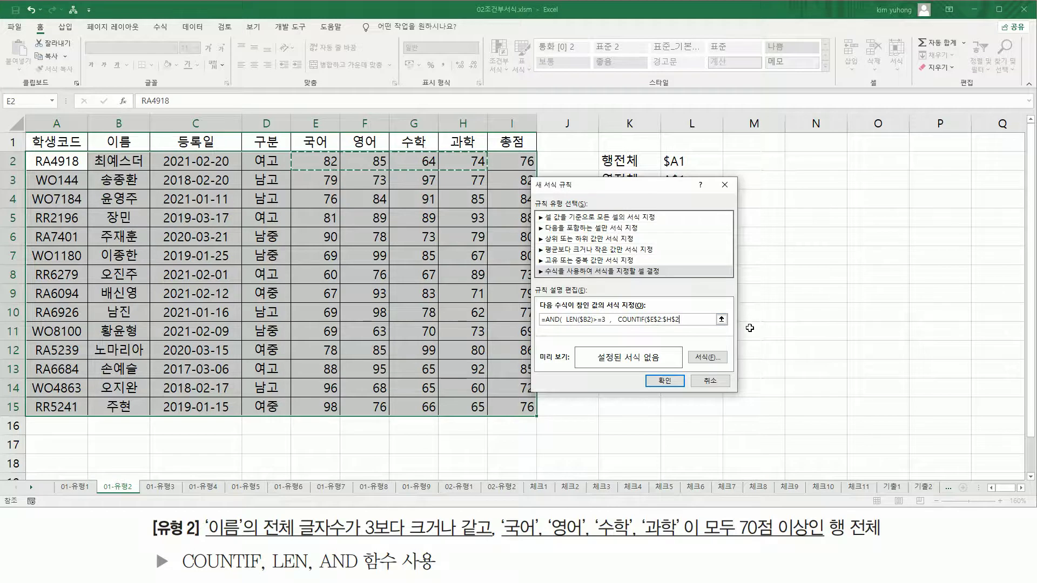
{"action": "key", "text": "F4"}
{"action": "key", "text": "F4"}
{"action": "type", "text": ","}
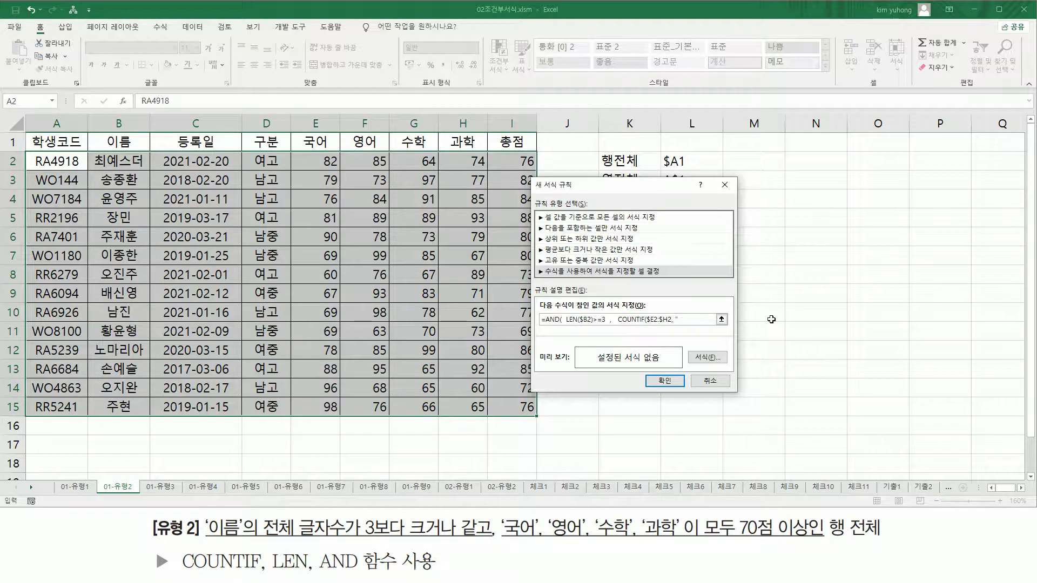
{"action": "type", "text": "\">=70"}
{"action": "key", "text": "ctrl+2"}
{"action": "left_click_drag", "start_coordinate": [648, 323], "coordinate": [696, 323]}
{"action": "left_click_drag", "start_coordinate": [618, 324], "coordinate": [638, 324]}
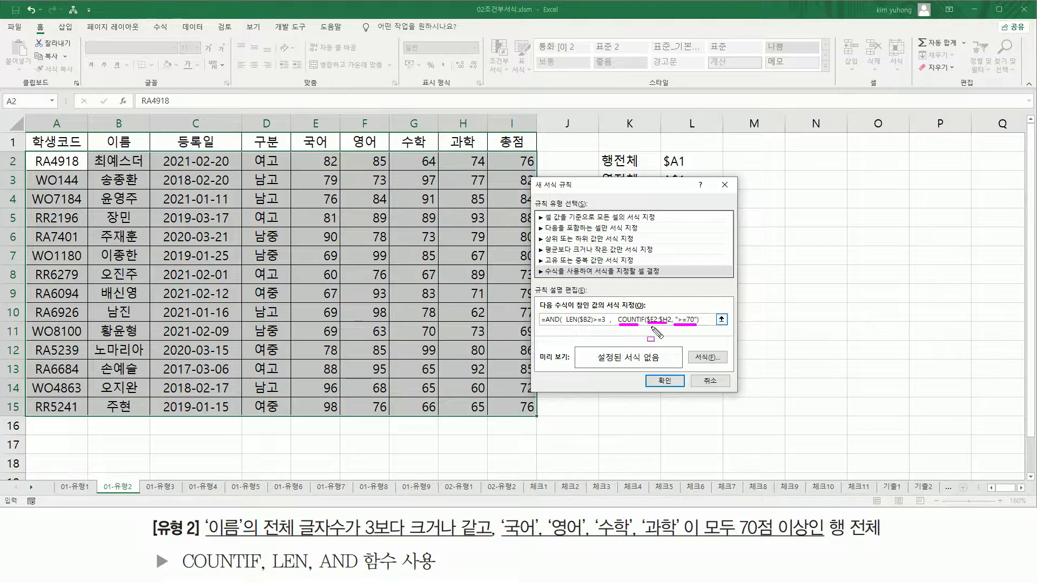
{"action": "key", "text": "Escape"}
{"action": "left_click_drag", "start_coordinate": [700, 516], "coordinate": [813, 541]}
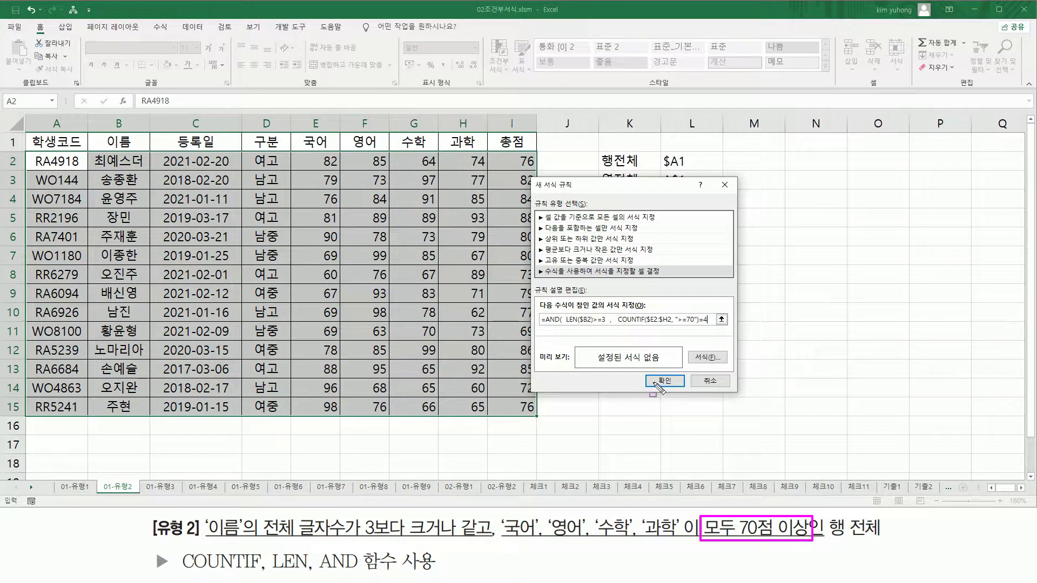
{"action": "left_click_drag", "start_coordinate": [295, 150], "coordinate": [488, 173]}
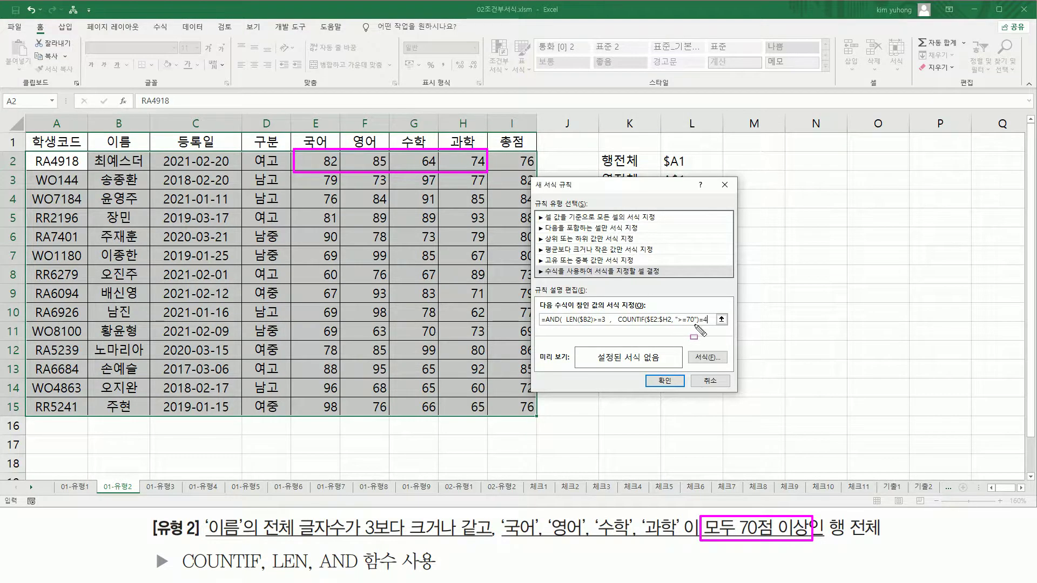
{"action": "left_click_drag", "start_coordinate": [698, 323], "coordinate": [705, 323]}
{"action": "key", "text": "Escape"}
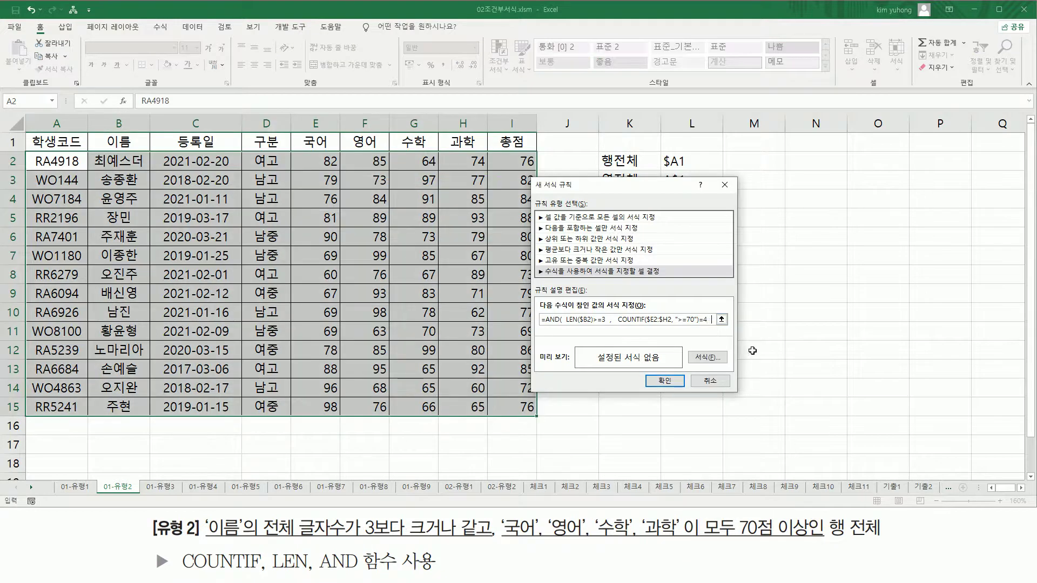
Give the rule a bold italic font style and the standard red font color, and apply it to the student table.
{"action": "left_click", "coordinate": [700, 360]}
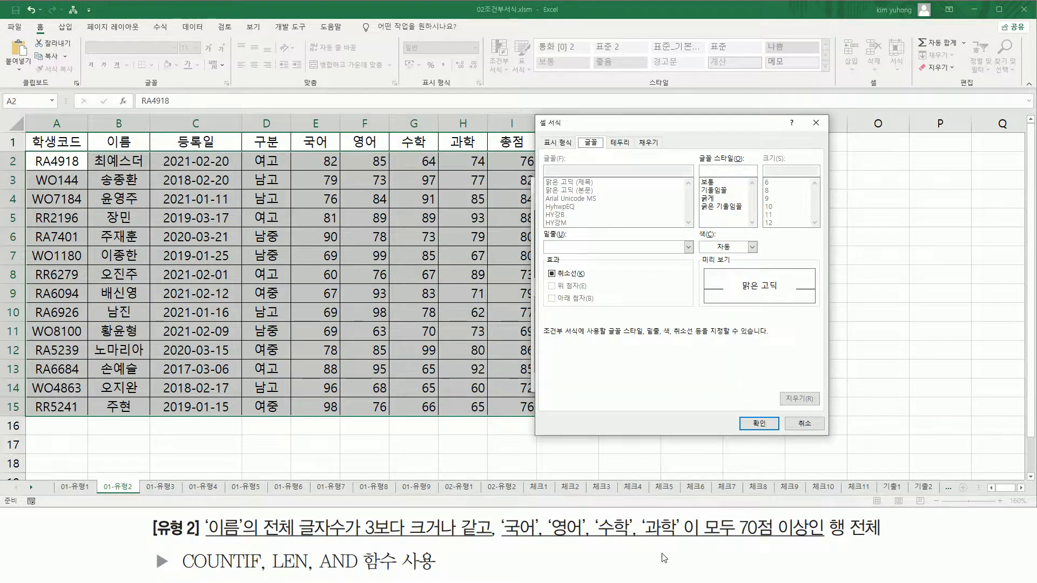
{"action": "left_click", "coordinate": [723, 207]}
{"action": "left_click", "coordinate": [738, 249]}
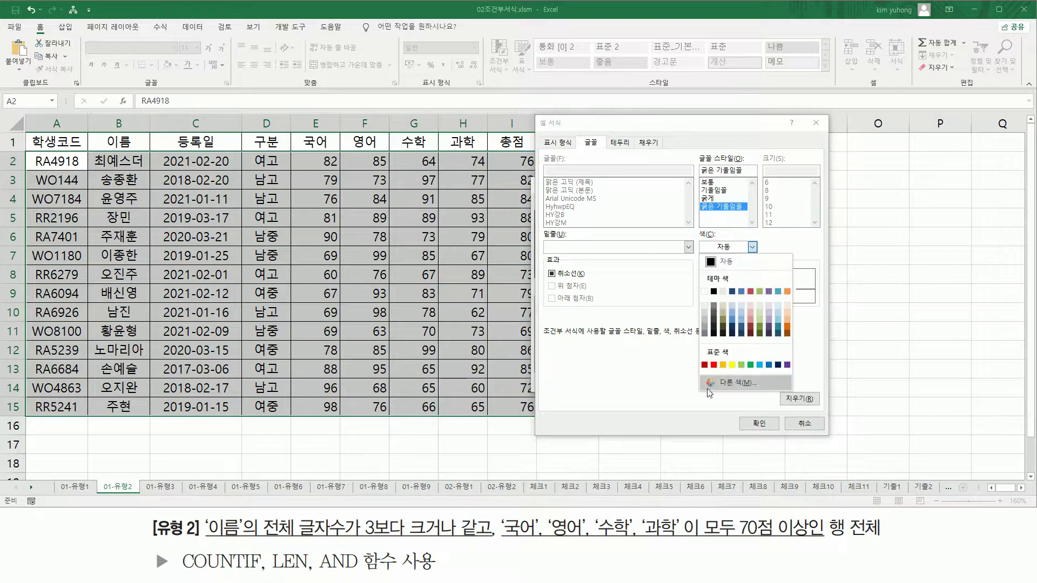
{"action": "left_click", "coordinate": [716, 372]}
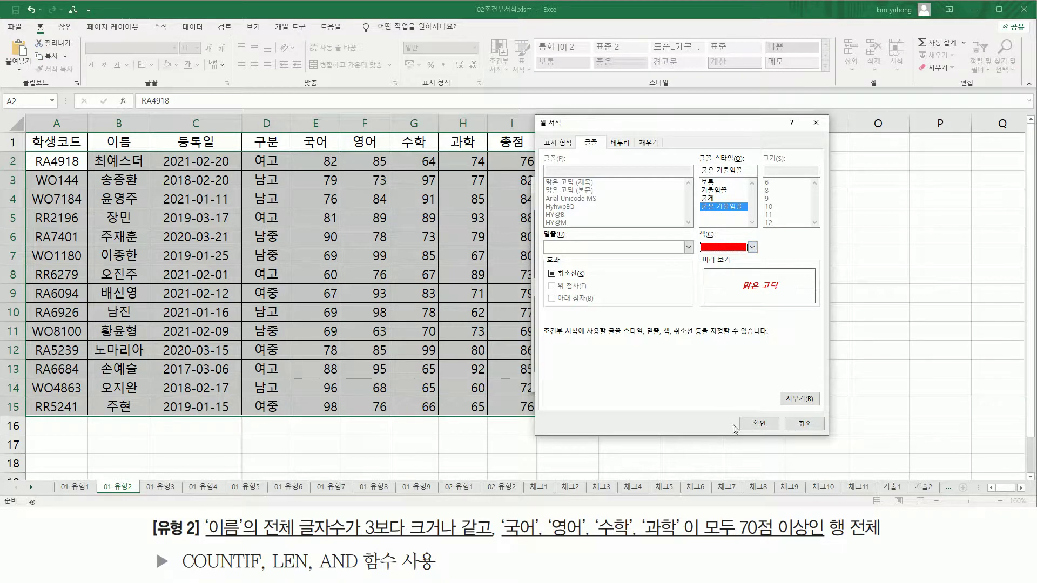
{"action": "left_click", "coordinate": [757, 425]}
{"action": "left_click", "coordinate": [663, 382]}
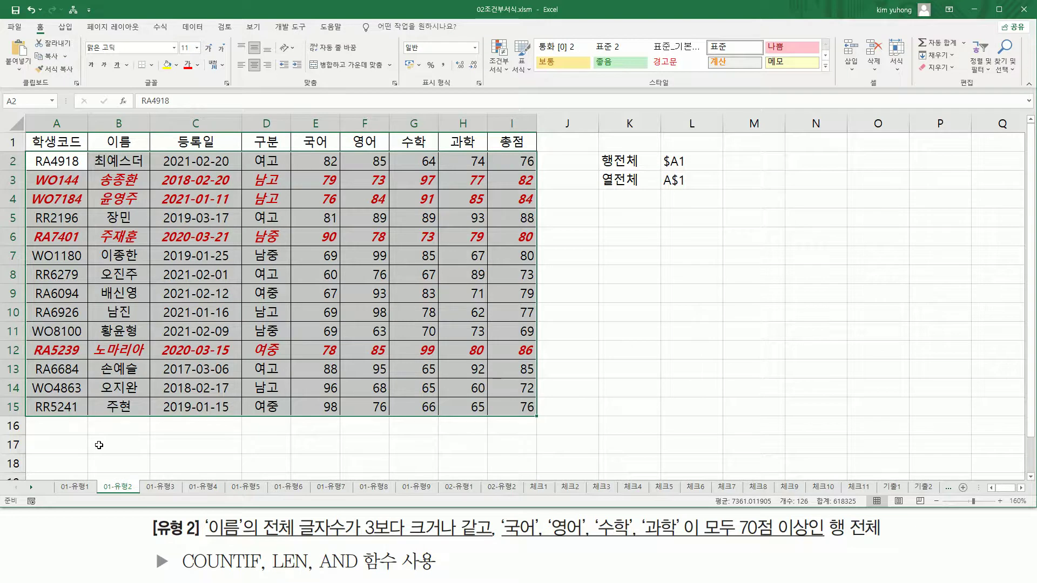
Paste the rule formula =AND(LEN($B2)>=3, COUNTIF($E2:$H2,">=70")=4) as plain text into cell B17.
{"action": "left_click", "coordinate": [99, 445]}
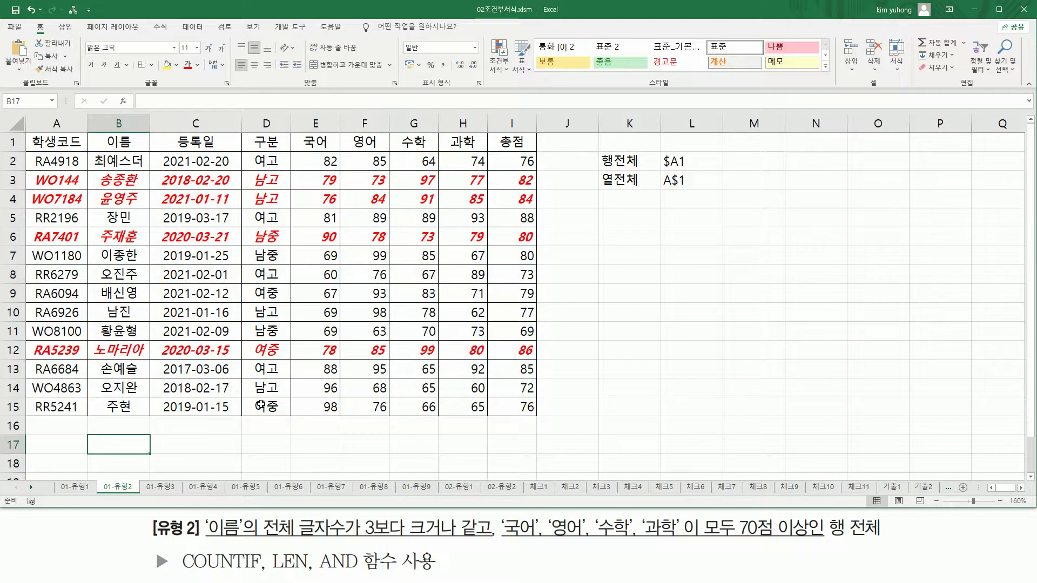
{"action": "type", "text": "'"}
{"action": "key", "text": "ctrl+v"}
{"action": "key", "text": "Return"}
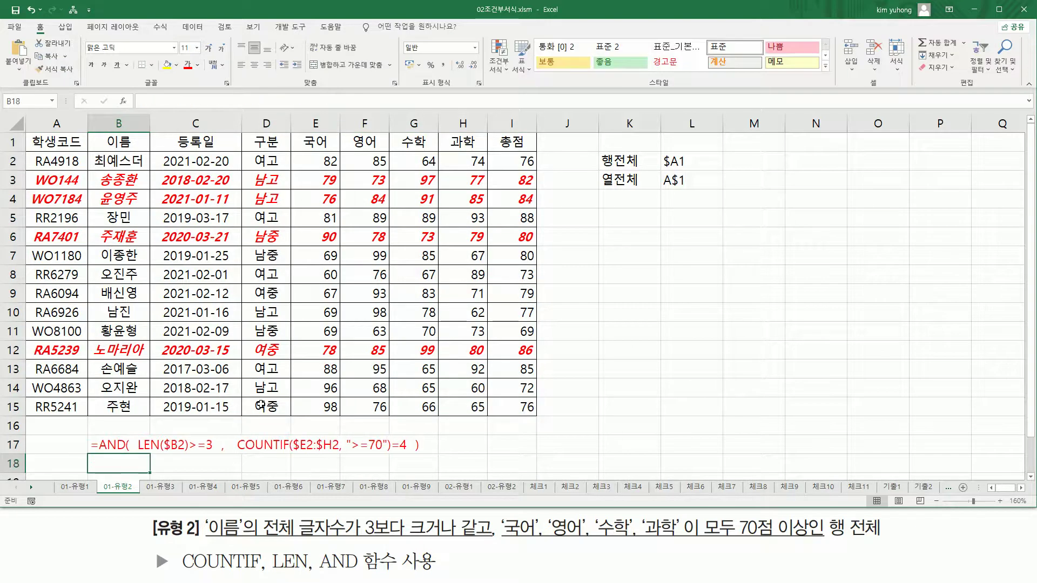
{"action": "left_click", "coordinate": [487, 433]}
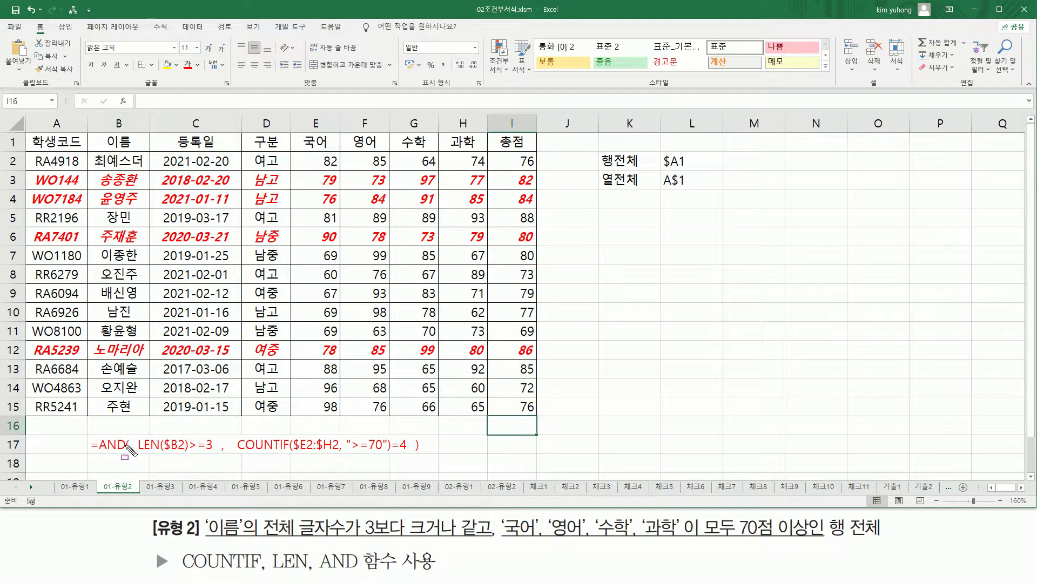
{"action": "mouse_move", "coordinate": [134, 429]}
{"action": "left_mouse_down"}
{"action": "mouse_move", "coordinate": [147, 454]}
{"action": "mouse_move", "coordinate": [413, 459]}
{"action": "left_mouse_up"}
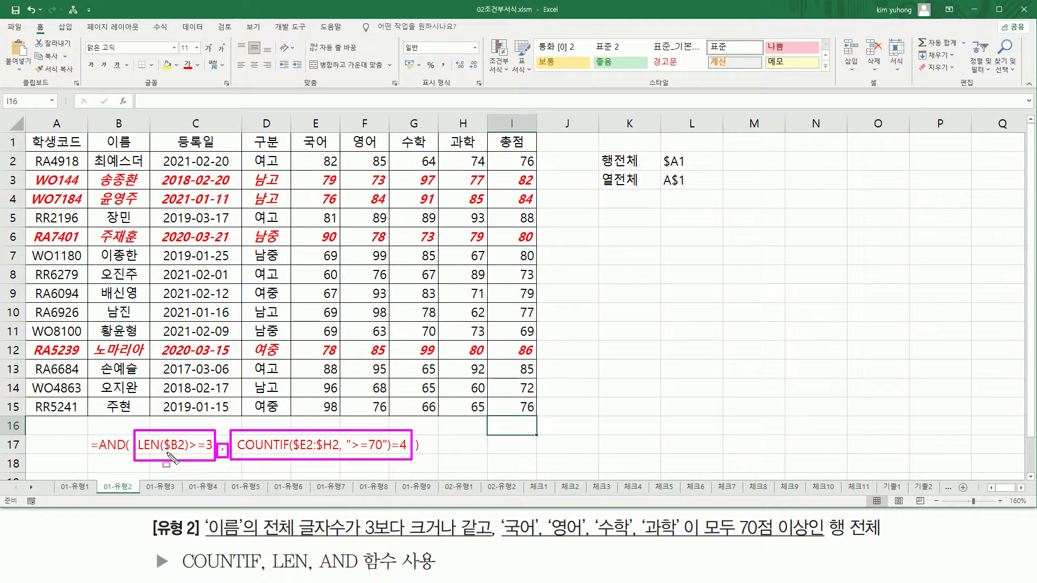
{"action": "left_click_drag", "start_coordinate": [138, 455], "coordinate": [186, 454]}
{"action": "left_click_drag", "start_coordinate": [189, 431], "coordinate": [215, 455]}
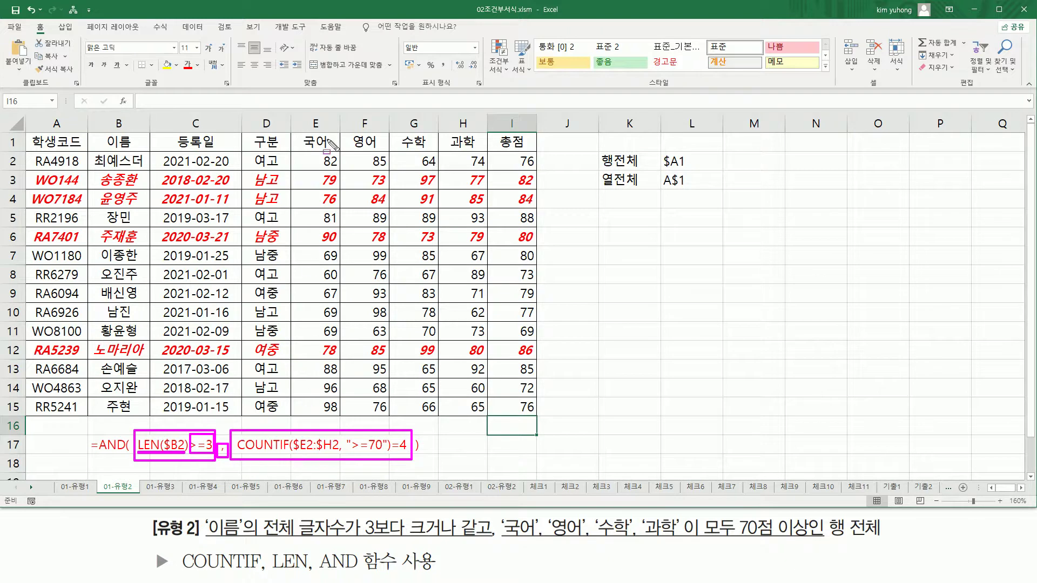
{"action": "left_click_drag", "start_coordinate": [293, 149], "coordinate": [490, 169]}
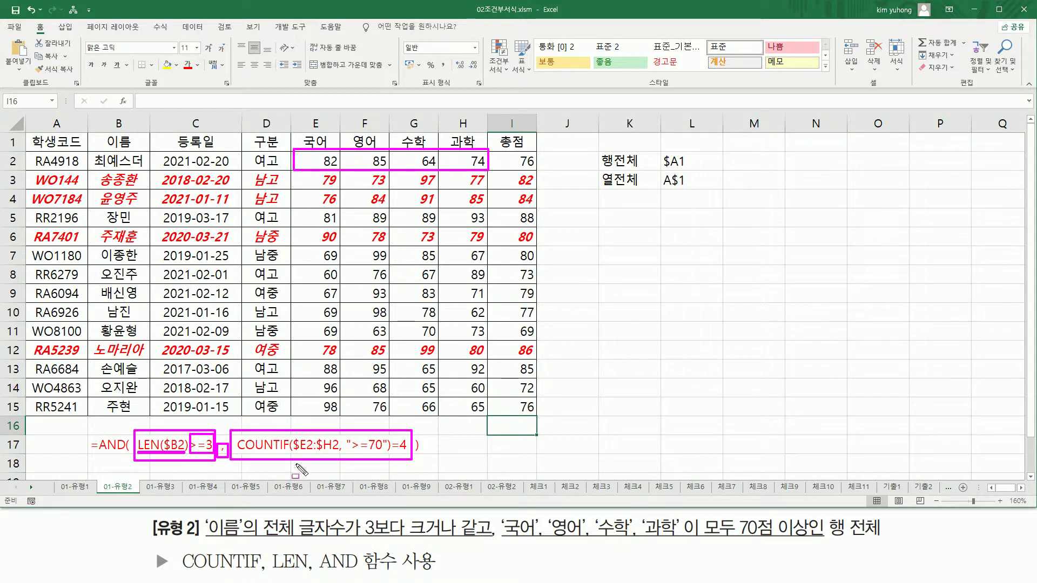
{"action": "left_click_drag", "start_coordinate": [295, 454], "coordinate": [389, 455]}
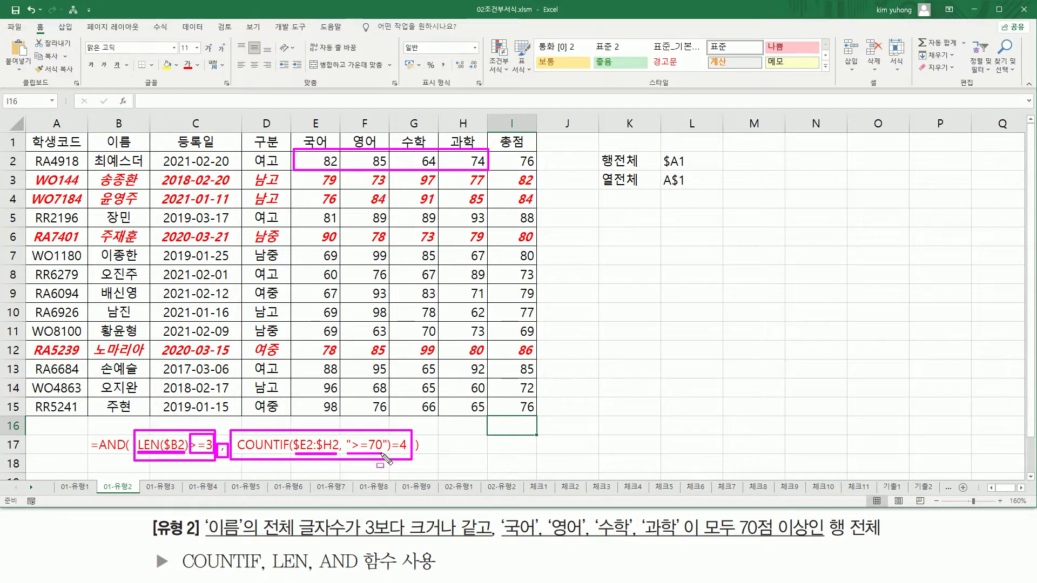
{"action": "left_click_drag", "start_coordinate": [238, 455], "coordinate": [276, 455]}
{"action": "left_click_drag", "start_coordinate": [391, 454], "coordinate": [406, 455]}
{"action": "key", "text": "Escape"}
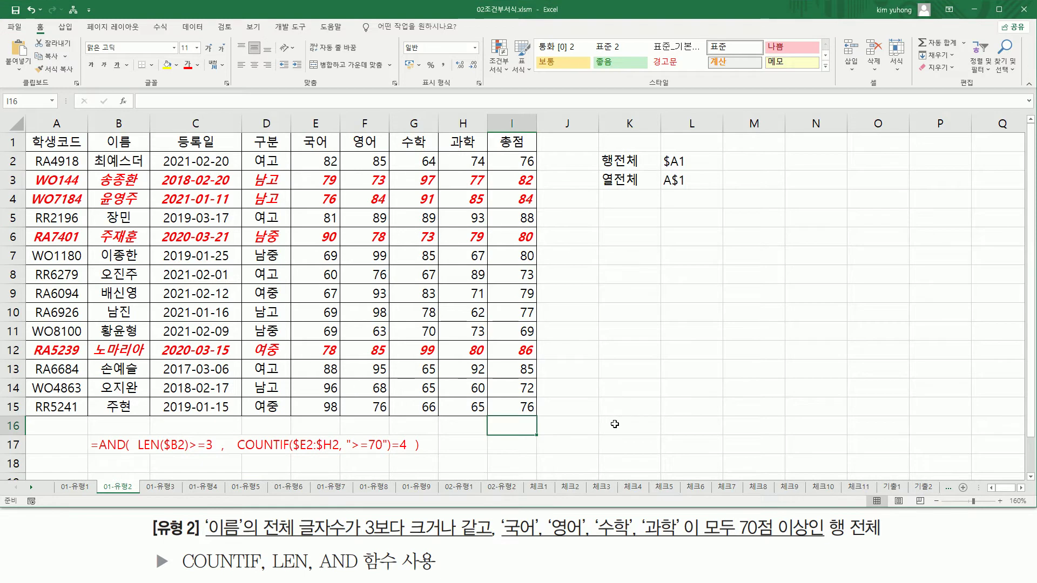